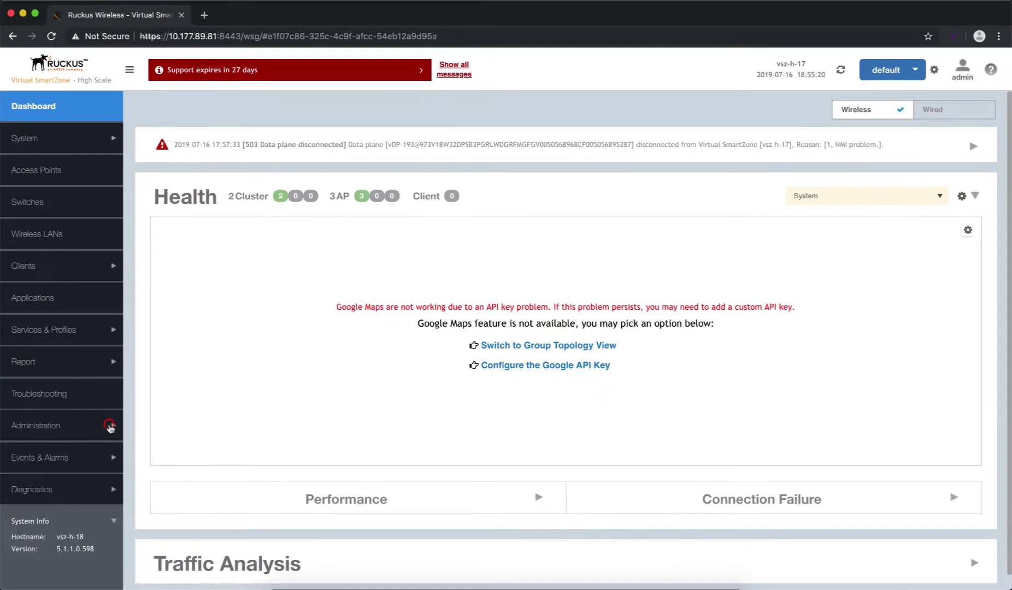
Step: Go to the DP Patch tab under Administration > Upgrade
{"action": "left_click", "coordinate": [110, 427]}
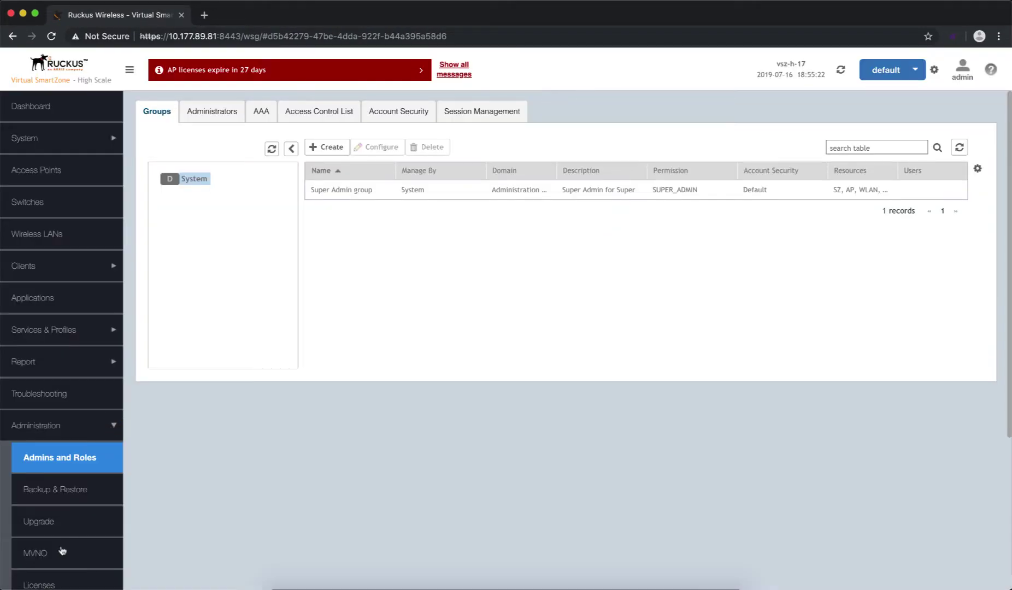
{"action": "left_click", "coordinate": [64, 521]}
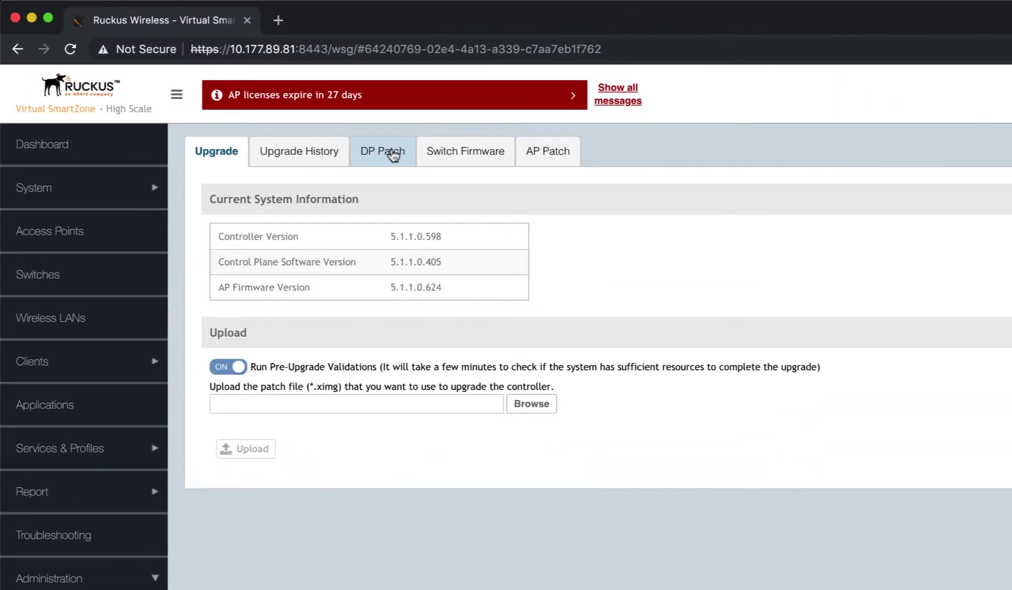
{"action": "left_click", "coordinate": [393, 155]}
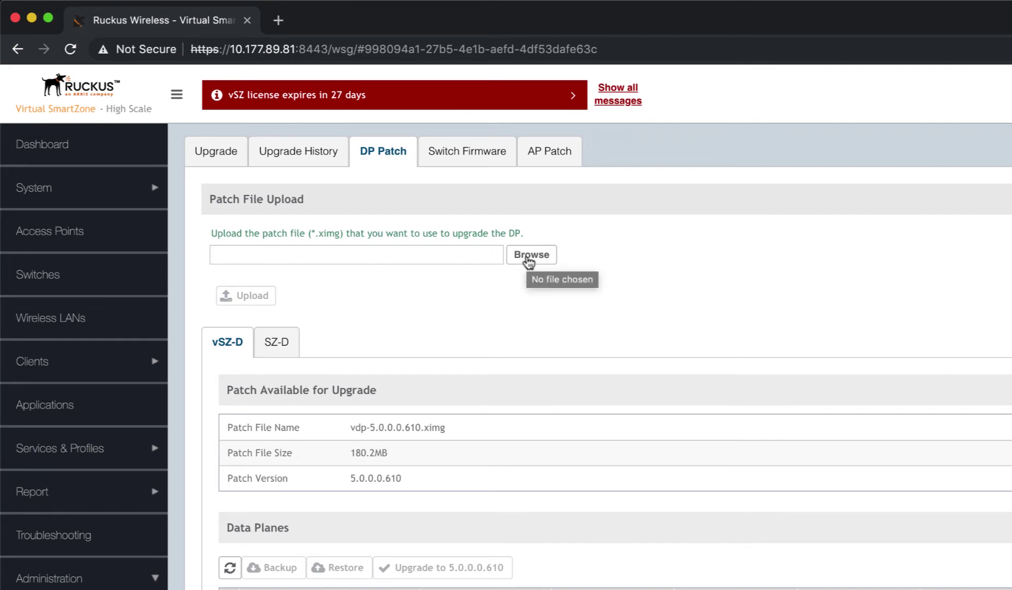
Step: Choose vdp-5.1.1.0.598.ximg from the Downloads folder as the patch file
{"action": "left_click", "coordinate": [528, 262]}
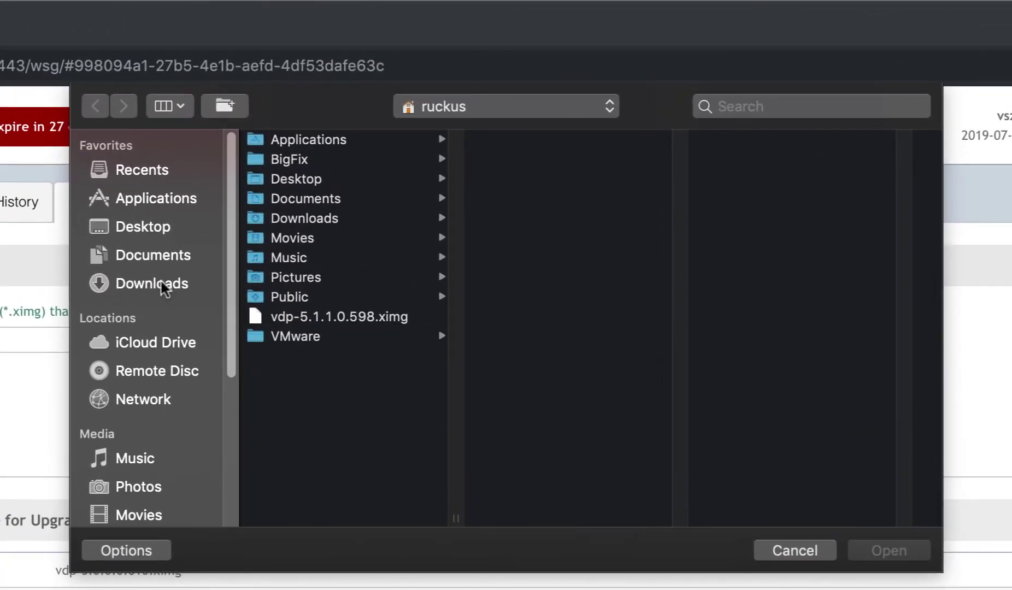
{"action": "left_click", "coordinate": [160, 279]}
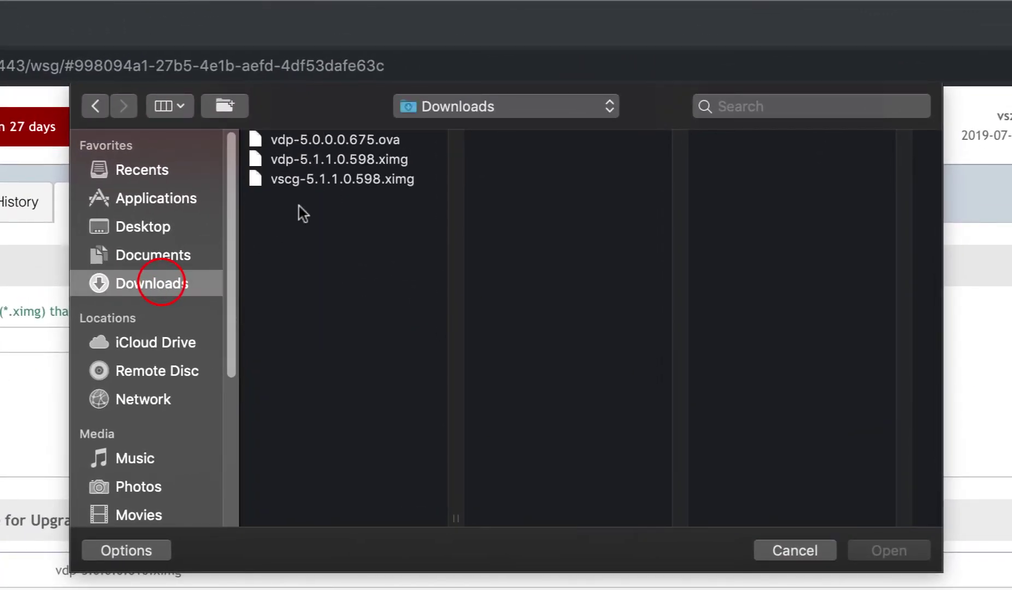
{"action": "left_click", "coordinate": [333, 161]}
{"action": "left_click", "coordinate": [873, 552]}
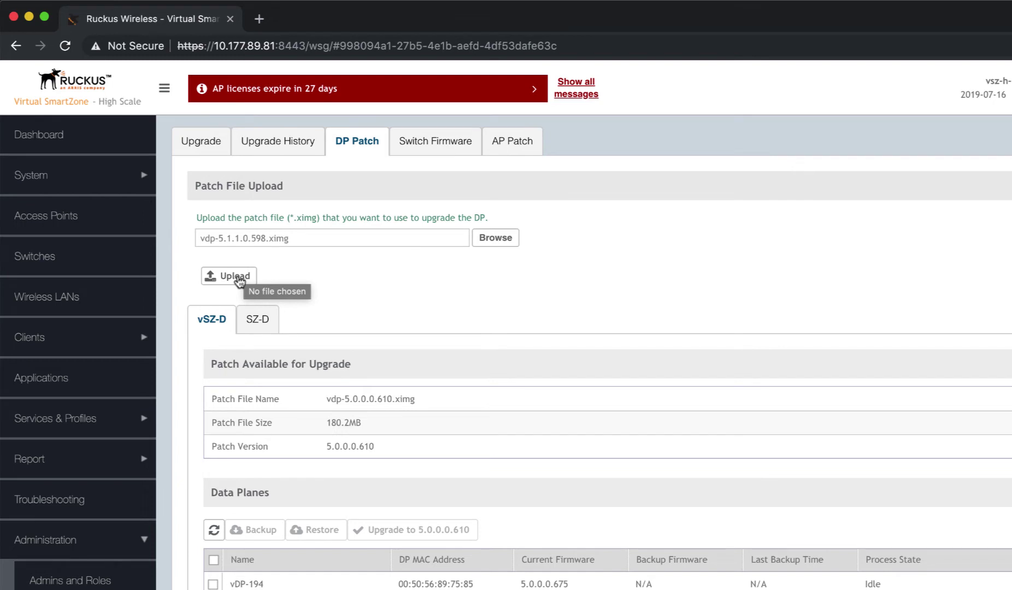
Step: Upload the 5.1.1.0.598 patch, then try upgrading vDP-194 with backup and dismiss the refusal
{"action": "left_click", "coordinate": [233, 276]}
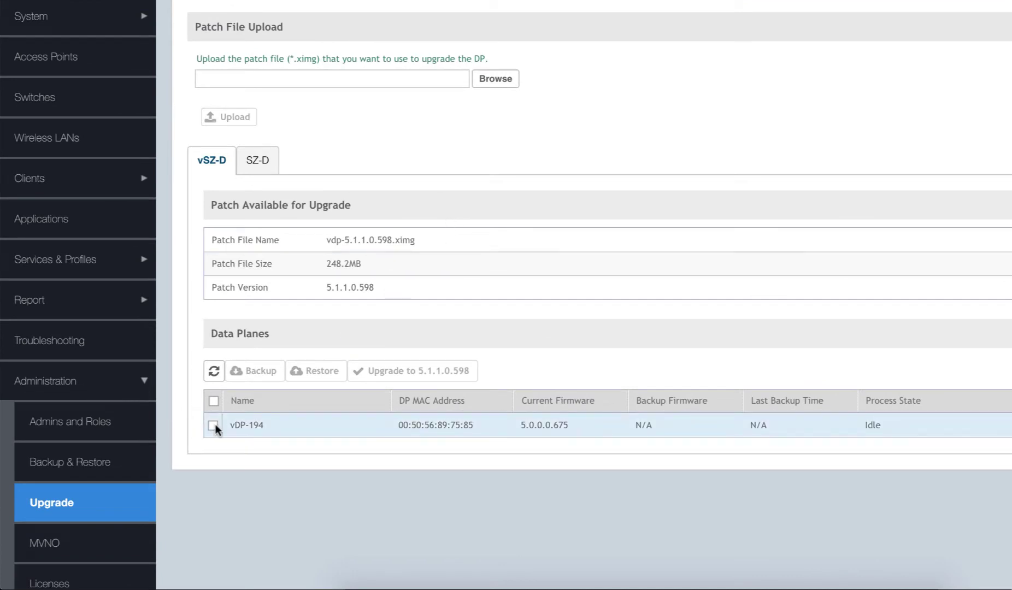
{"action": "left_click", "coordinate": [214, 425]}
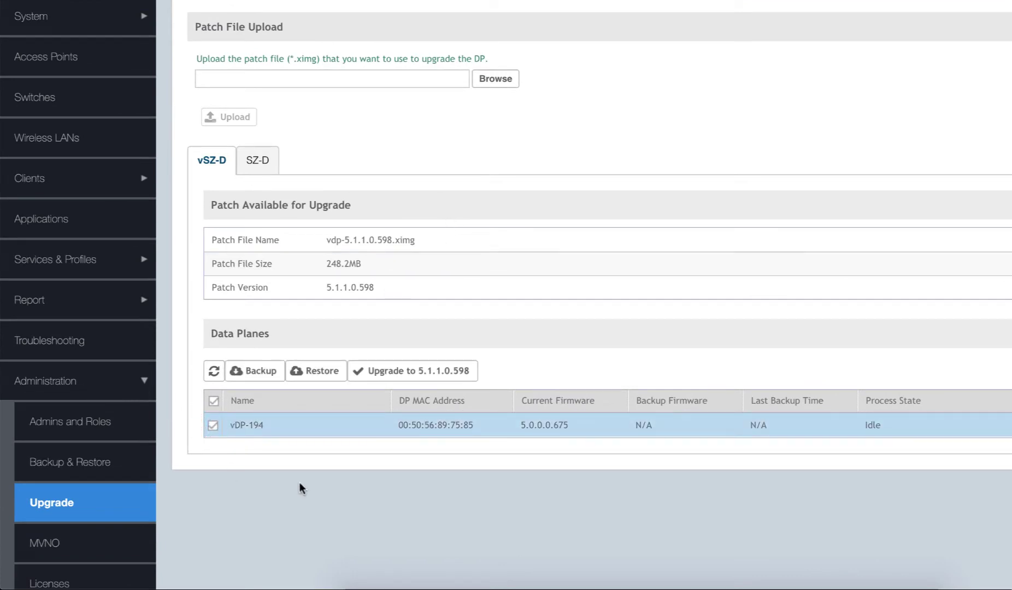
{"action": "left_click", "coordinate": [418, 371]}
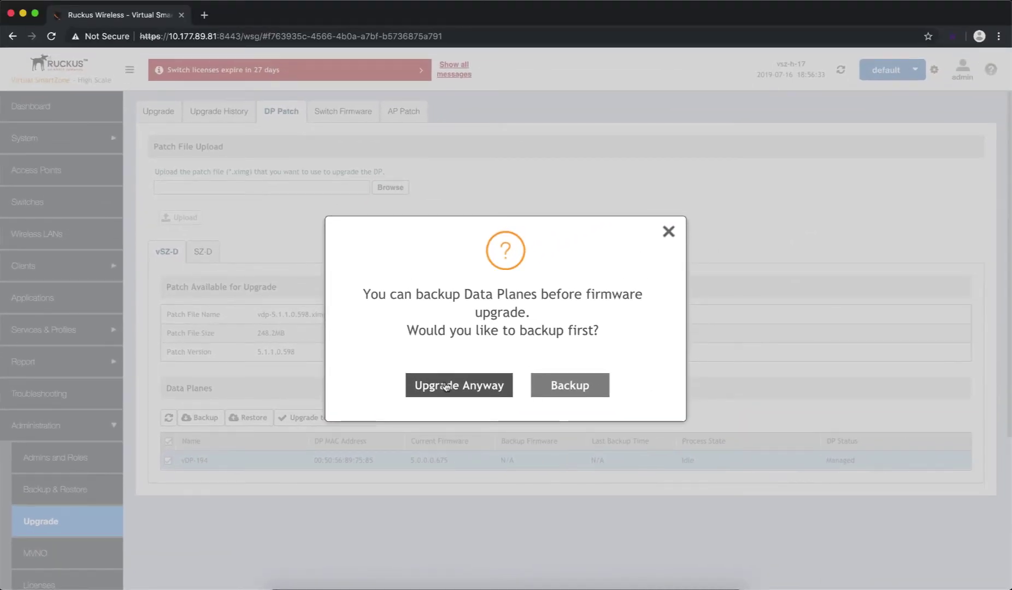
{"action": "left_click", "coordinate": [588, 385]}
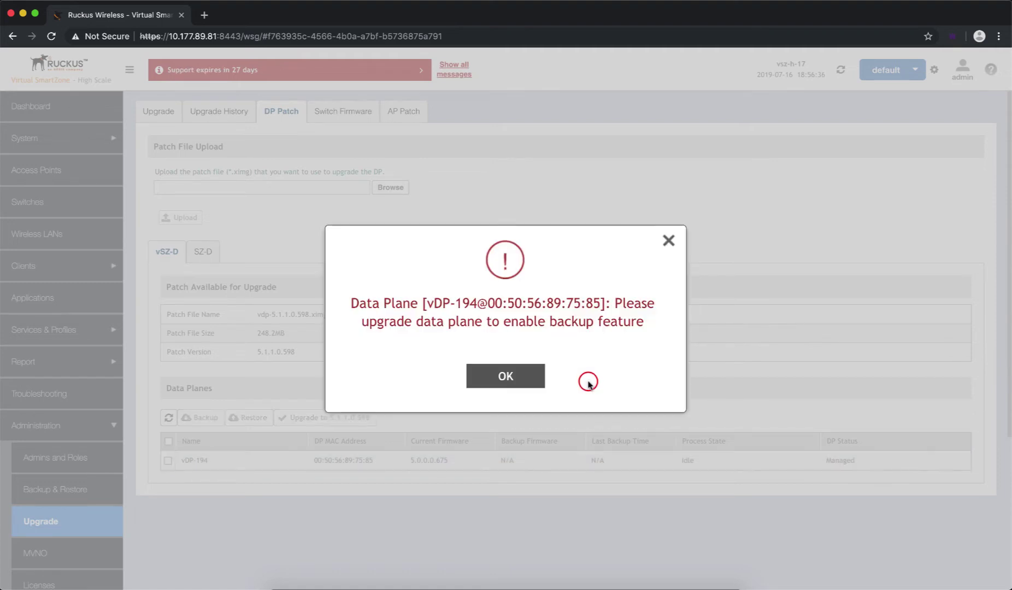
{"action": "left_click", "coordinate": [514, 376]}
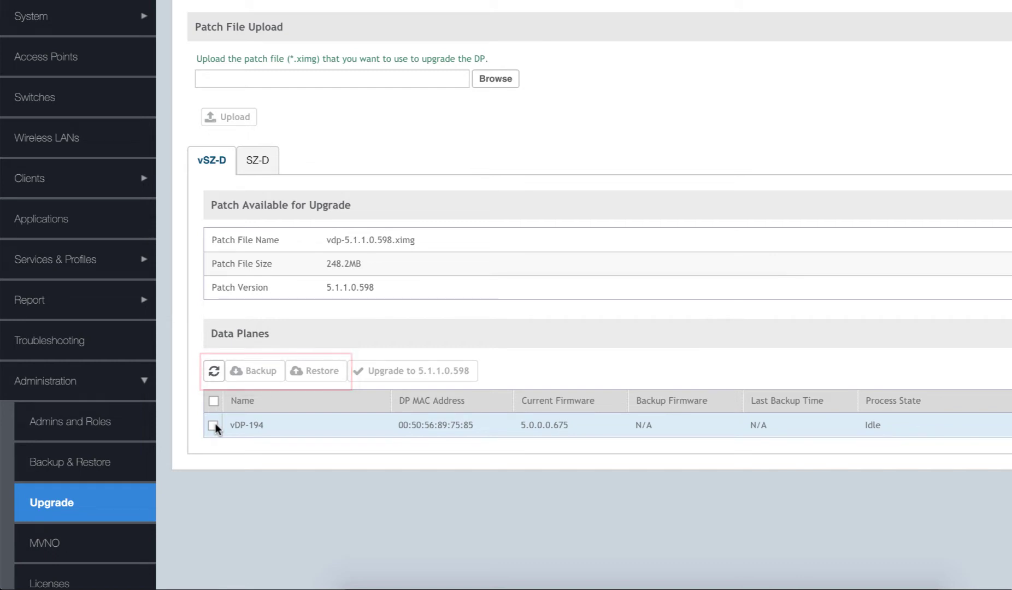
Step: Upgrade vDP-194 to 5.1.1.0.598 without a backup and acknowledge the start message
{"action": "left_click", "coordinate": [214, 425]}
{"action": "left_click", "coordinate": [450, 370]}
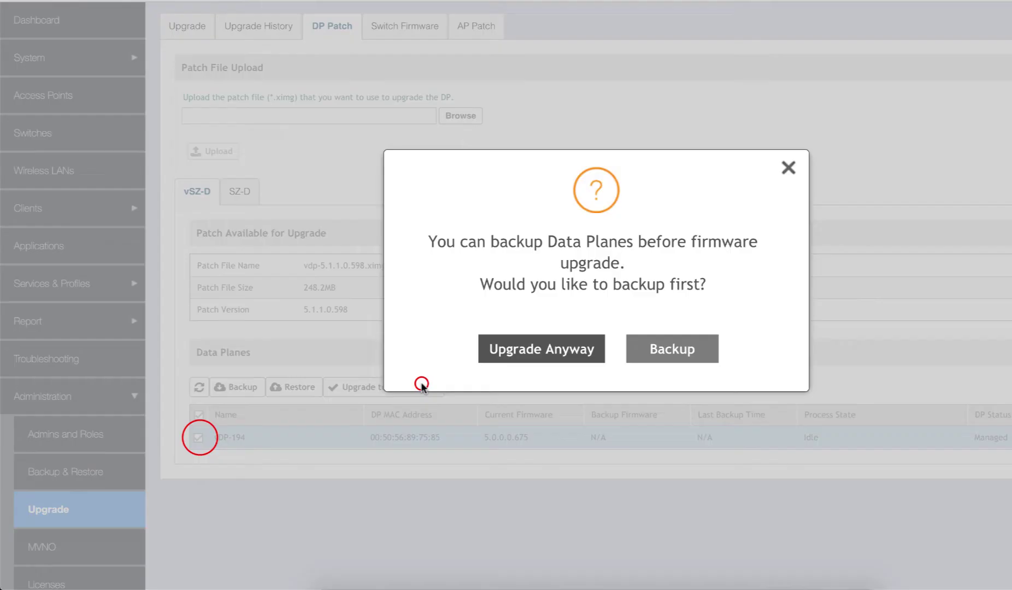
{"action": "left_click", "coordinate": [524, 349]}
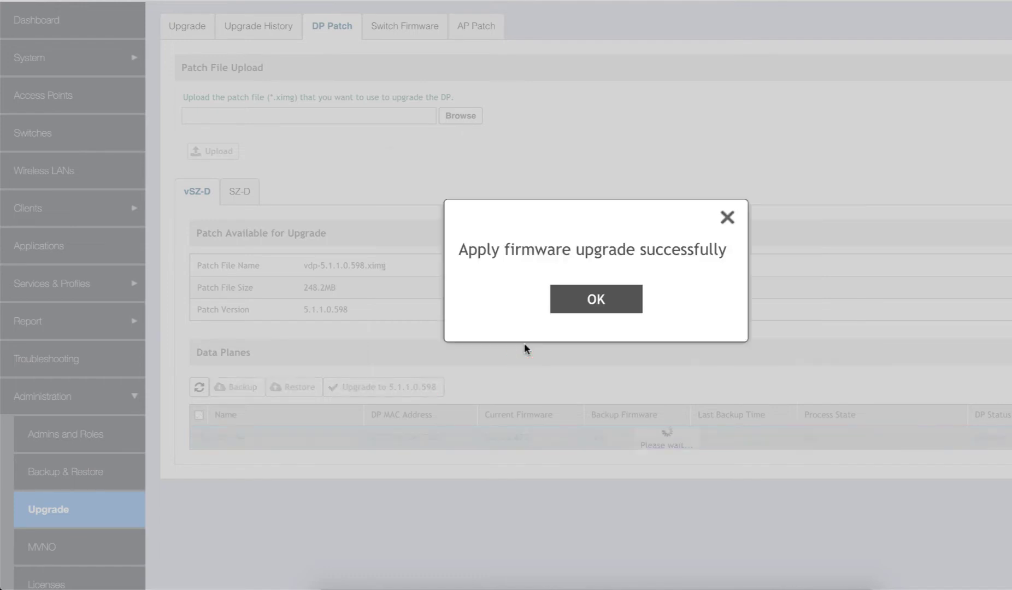
{"action": "left_click", "coordinate": [597, 300]}
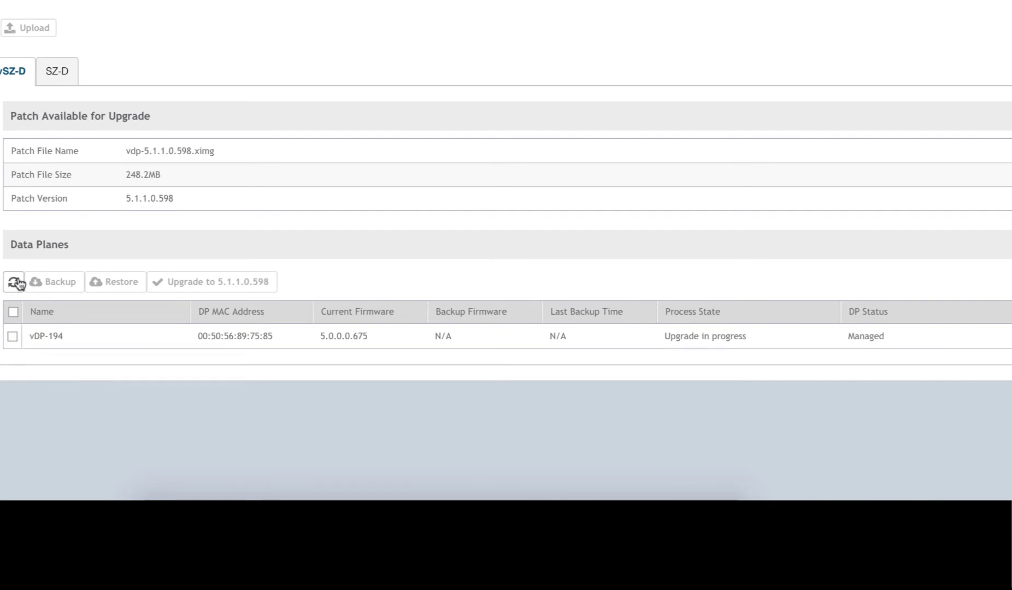
Step: Refresh Data Planes, confirm 10.177.89.194 still answers pings, and return to SmartZone
{"action": "left_click", "coordinate": [18, 283]}
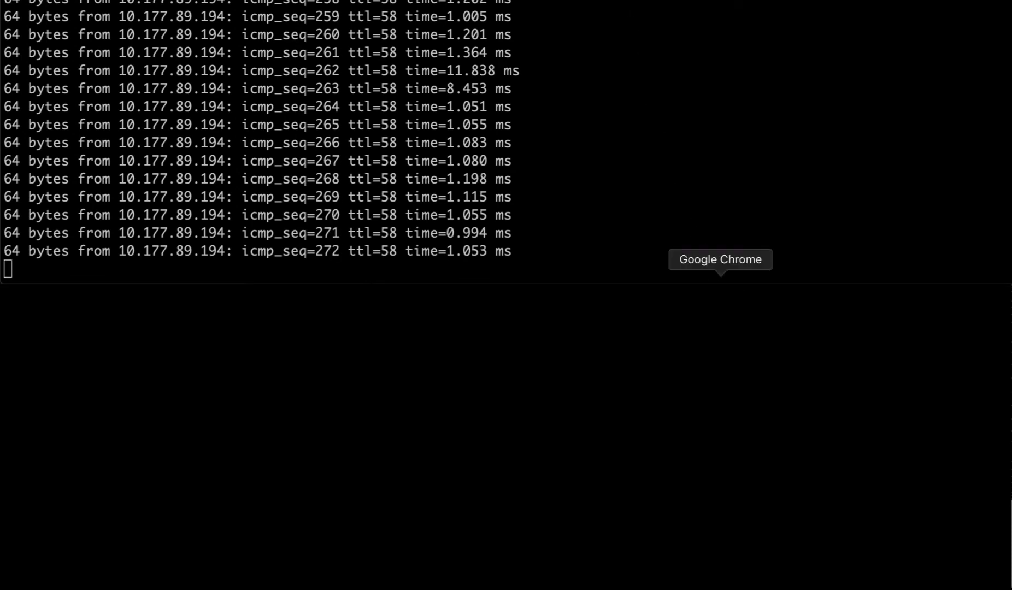
{"action": "left_click", "coordinate": [720, 294]}
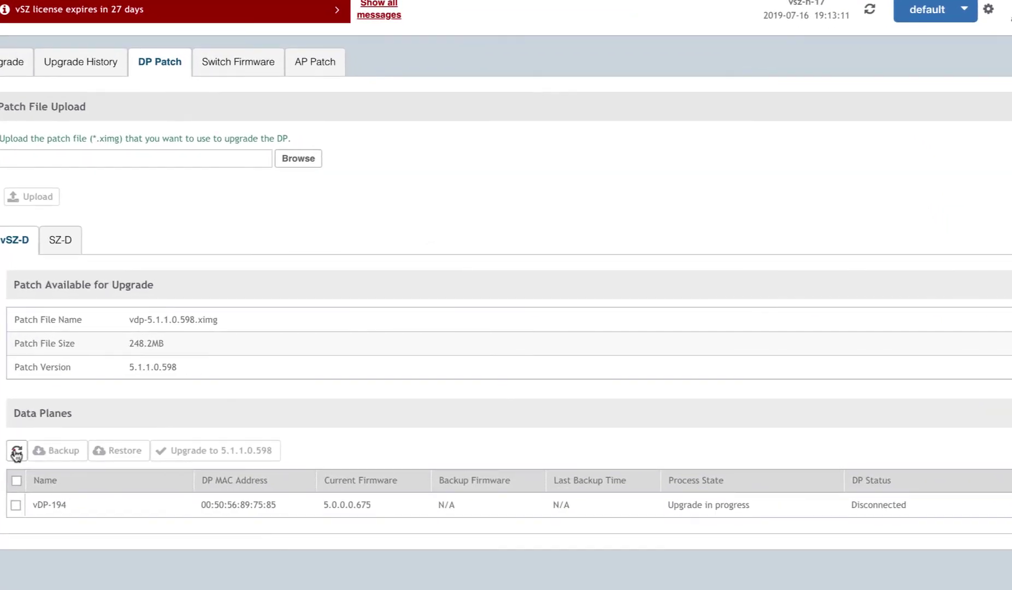
Step: Refresh Data Planes until vDP-194 shows 5.1.1.0.598, Upgrade completed and Managed
{"action": "left_click", "coordinate": [16, 452]}
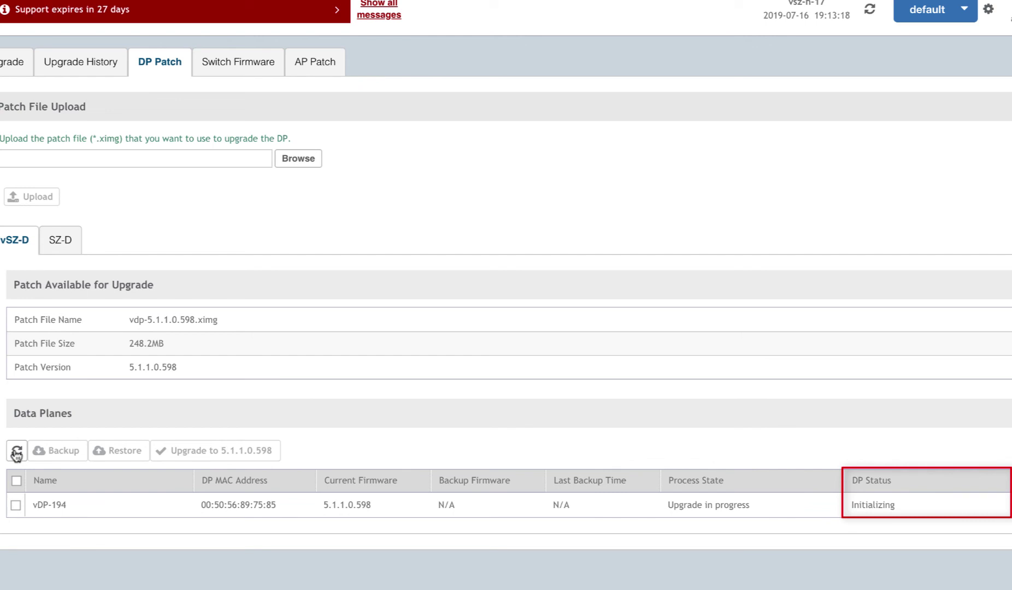
{"action": "left_click", "coordinate": [16, 452]}
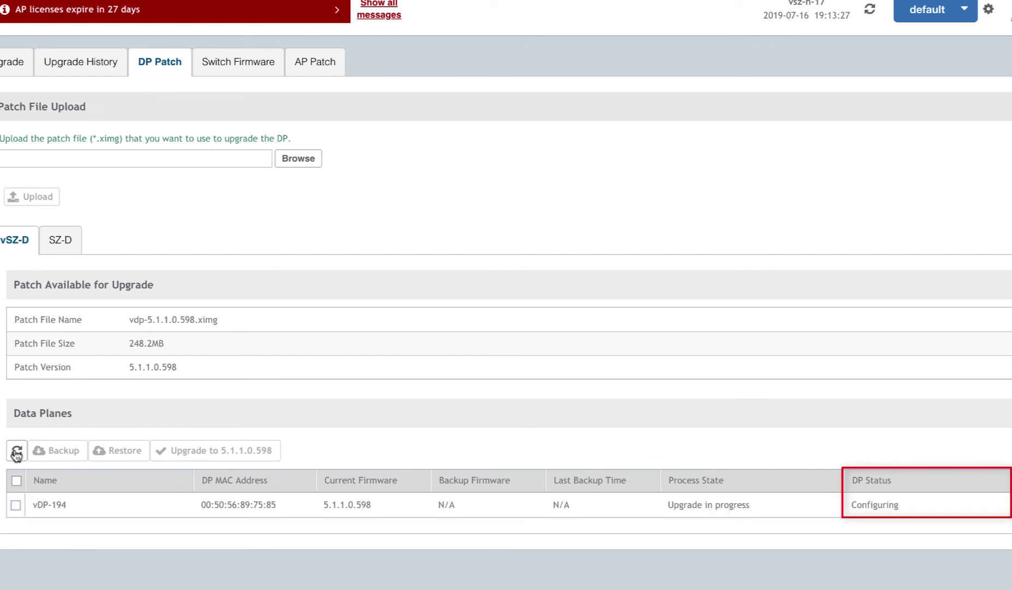
{"action": "left_click", "coordinate": [16, 452]}
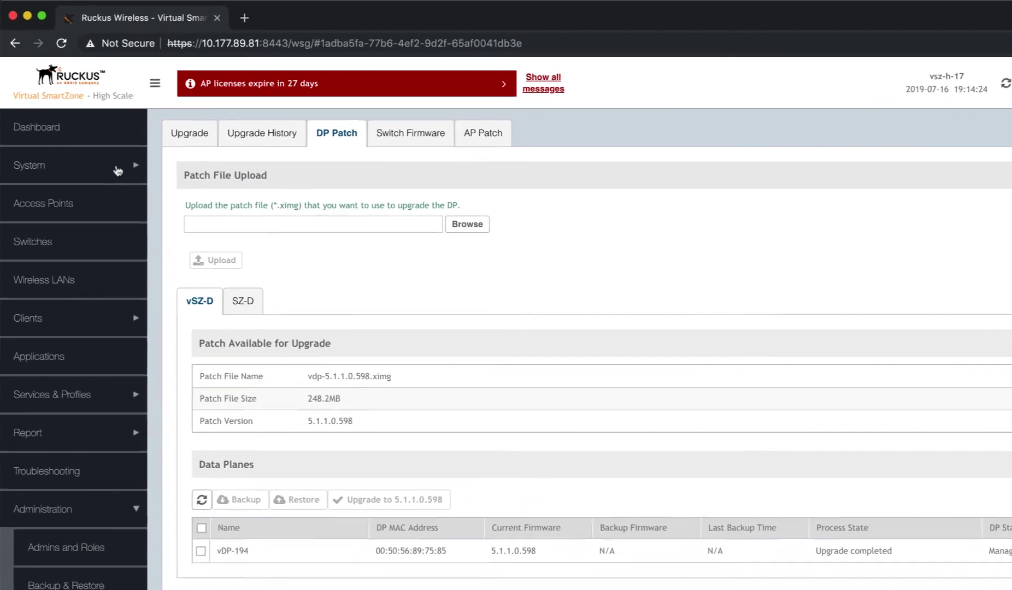
Step: Open System > Cluster and select the vDP-194 row showing 5.1.1.0.598, Managed, Approved
{"action": "left_click", "coordinate": [99, 143]}
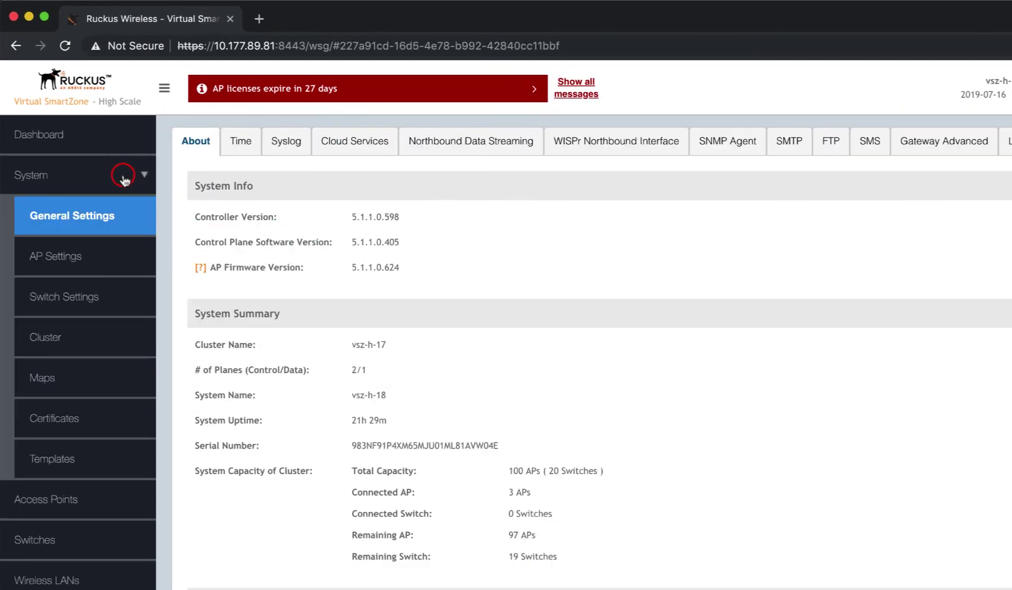
{"action": "left_click", "coordinate": [60, 342]}
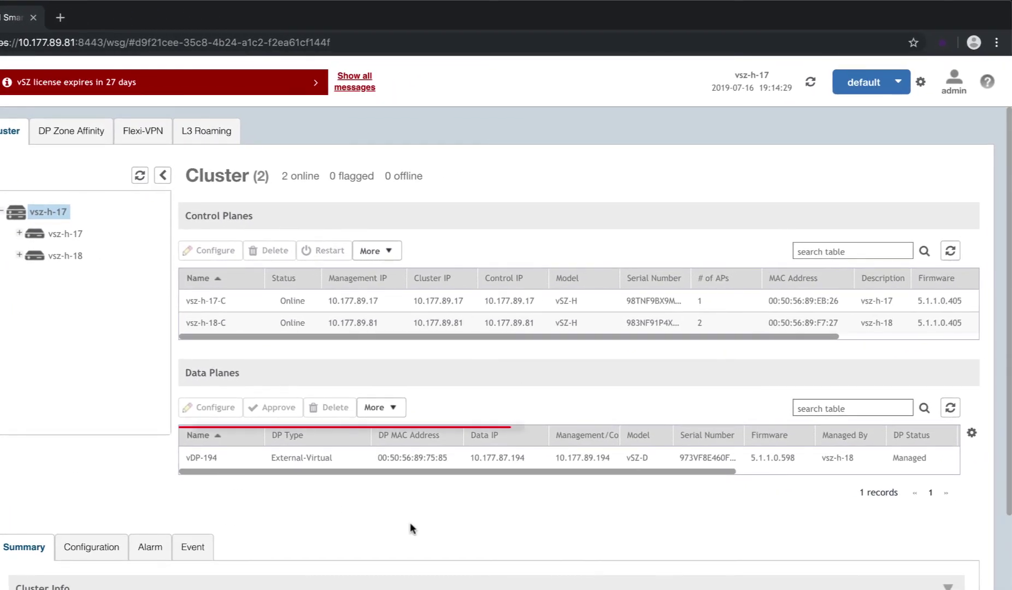
{"action": "left_click_drag", "start_coordinate": [433, 471], "coordinate": [585, 497]}
{"action": "left_click", "coordinate": [552, 459]}
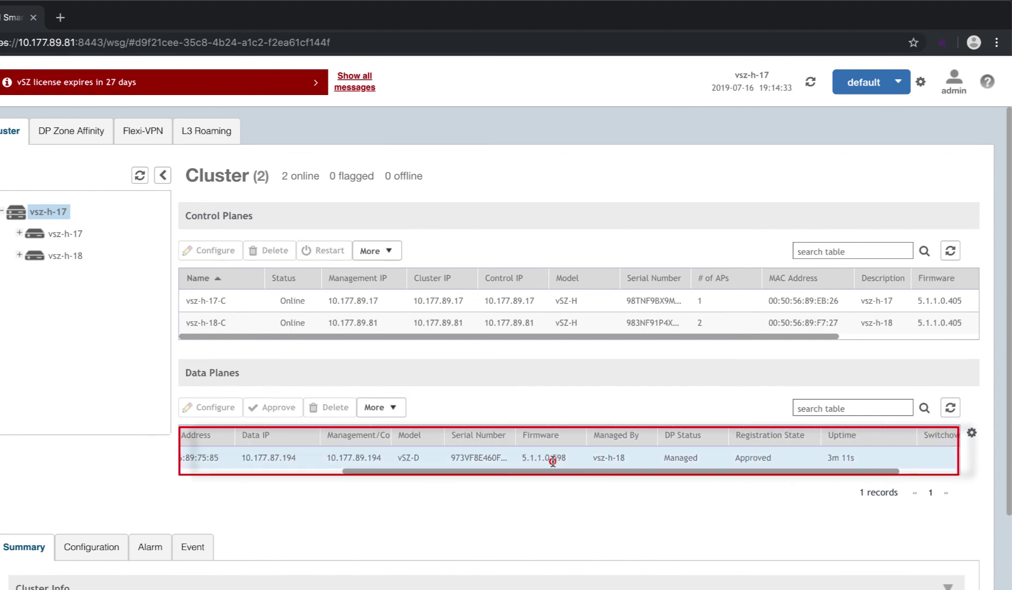